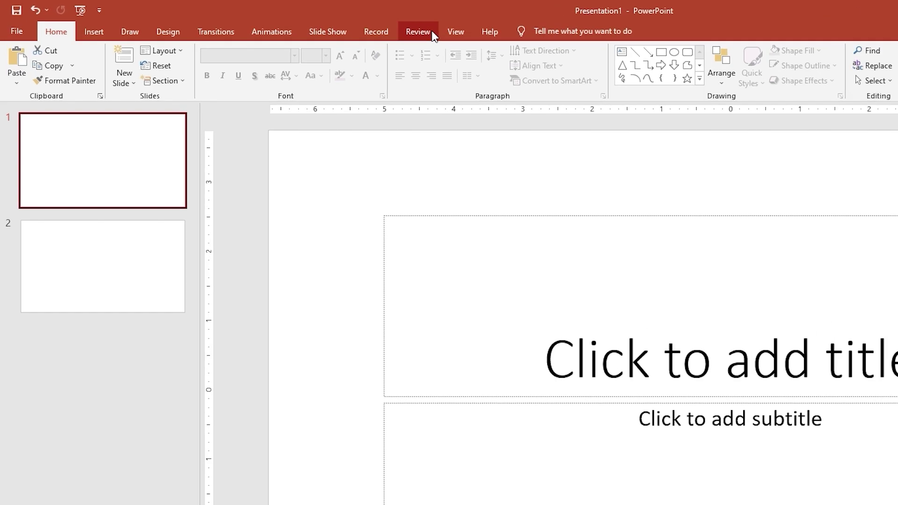
Post a 'Goodluck' comment on slide 1 using the Comments pane
left_click(303, 23)
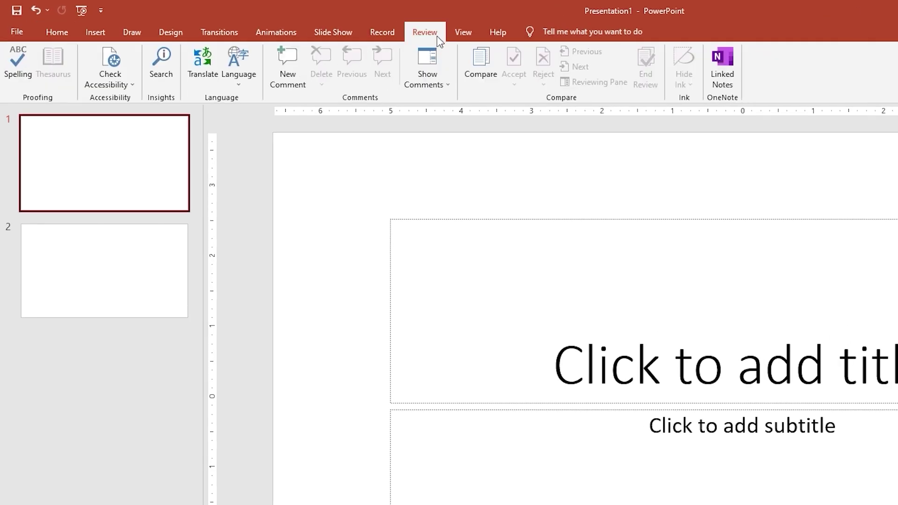
left_click(441, 84)
left_click(444, 99)
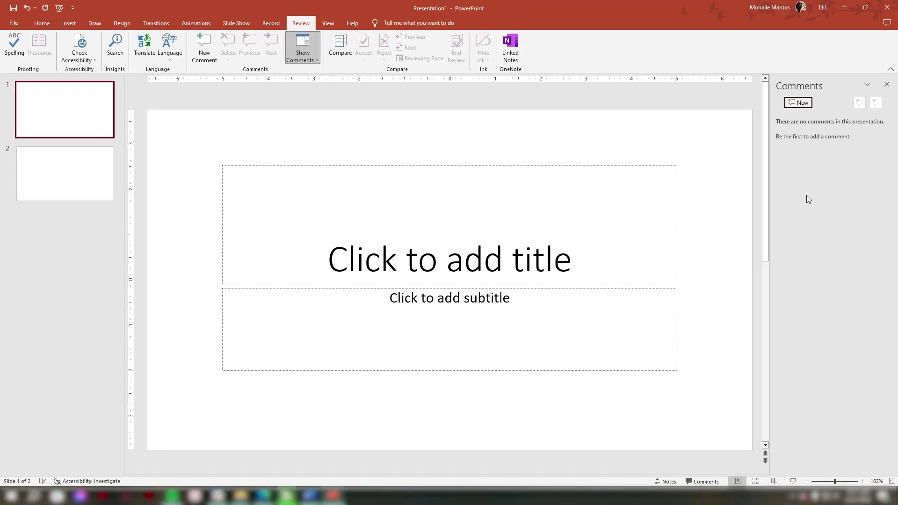
left_click(804, 106)
type("Goodluck")
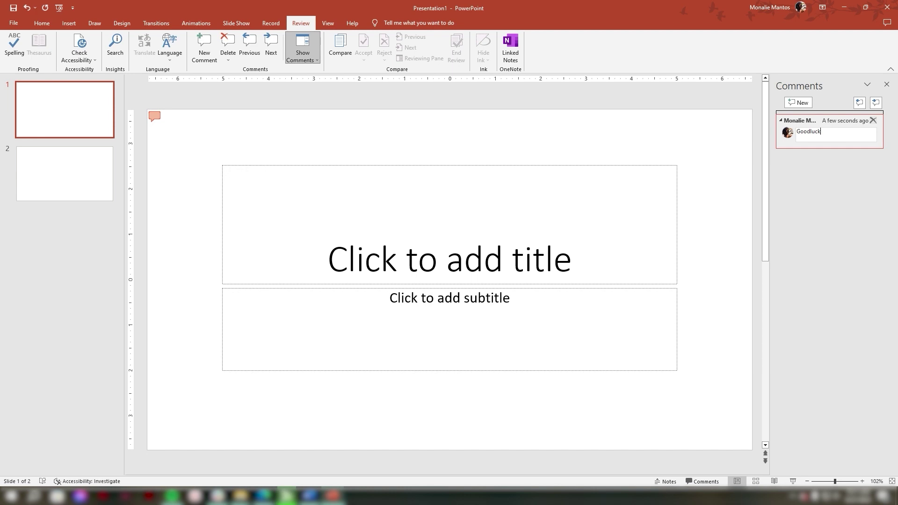
key("Return")
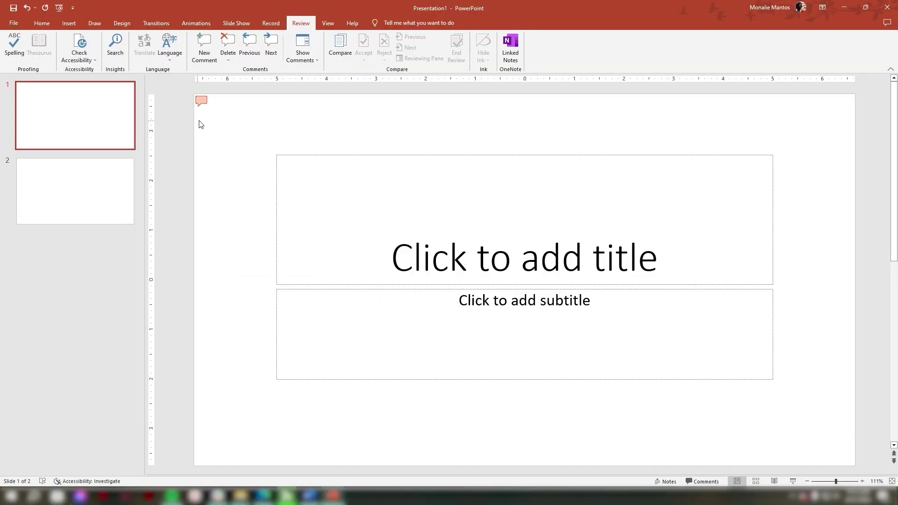
Edit the slide 1 comment text to read 'Goodluck and Perfect'
left_click(204, 101)
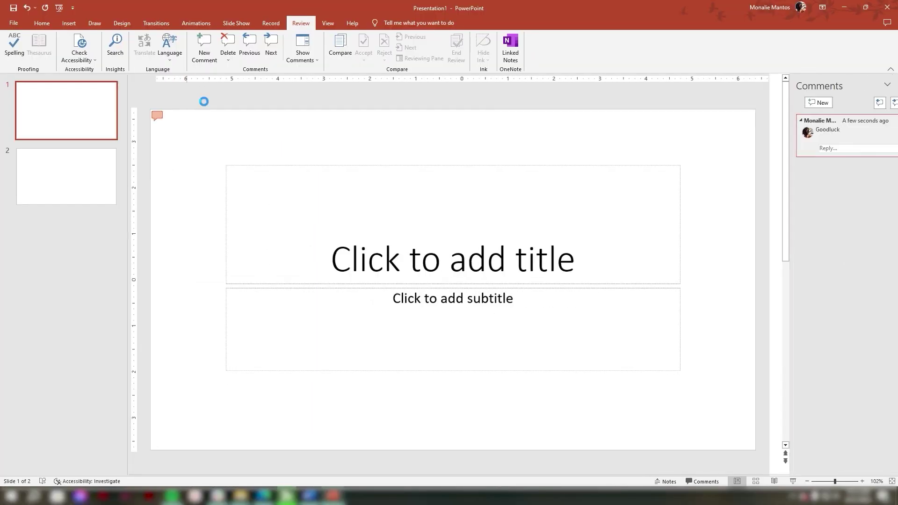
left_click(808, 130)
type("and Perfect")
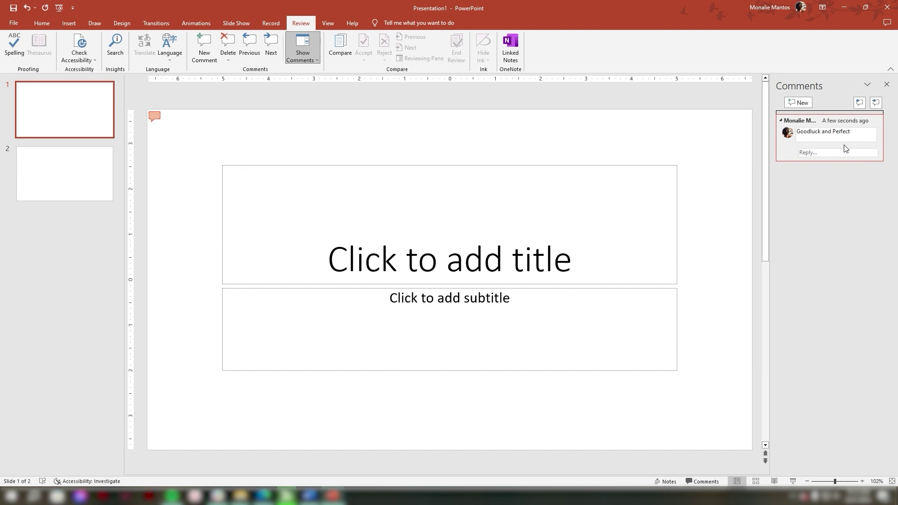
left_click(840, 181)
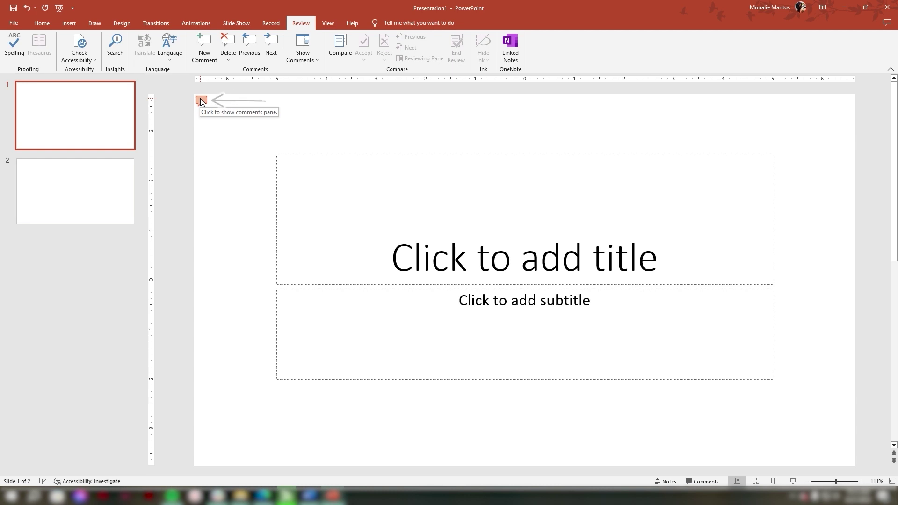
Remove the 'Goodluck and Perfect' comment from slide 1
left_click(202, 103)
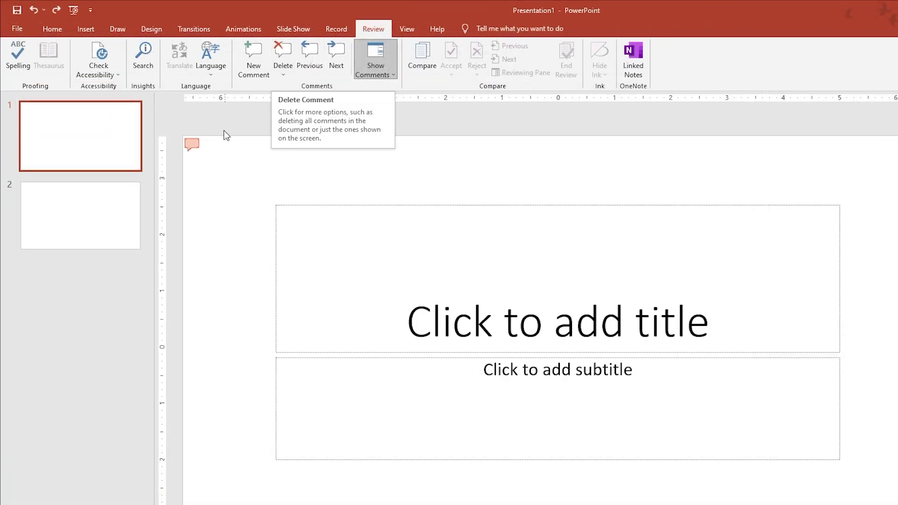
left_click(284, 55)
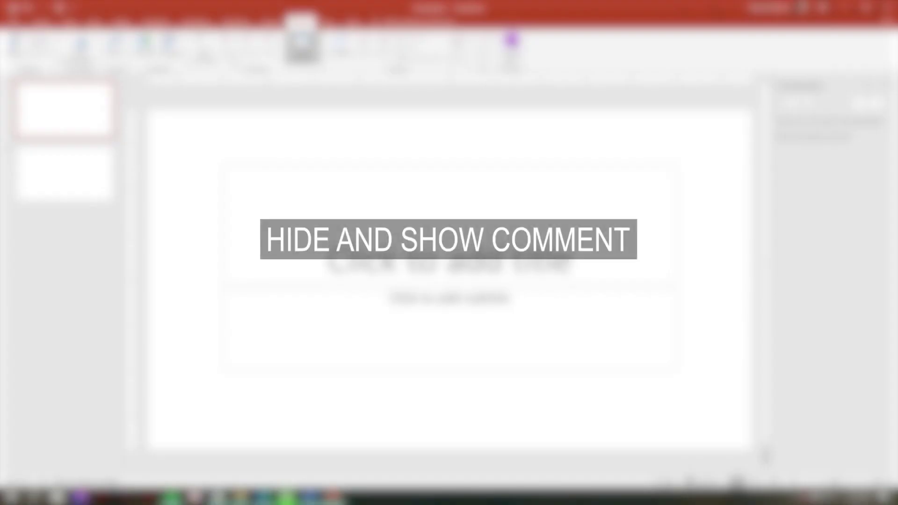
Turn Show Markup off, then back on, so the slide's comment markers reappear
left_click(155, 118)
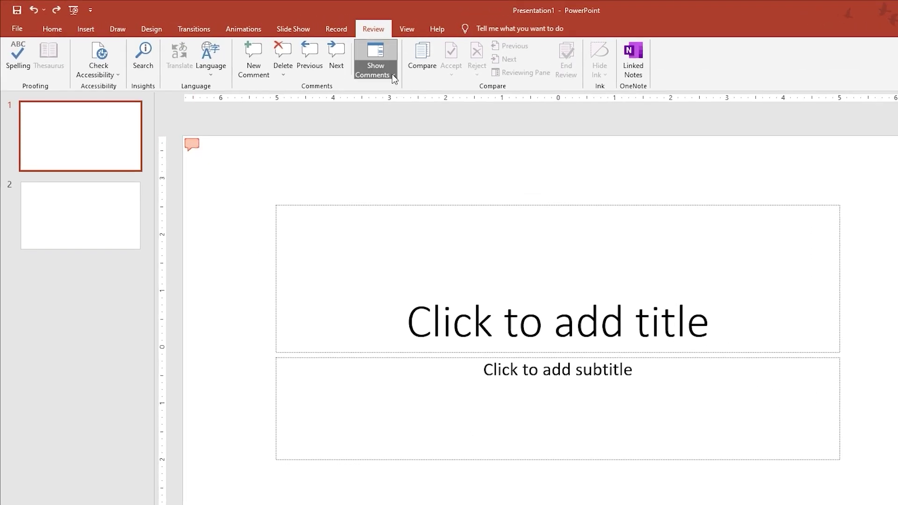
left_click(317, 60)
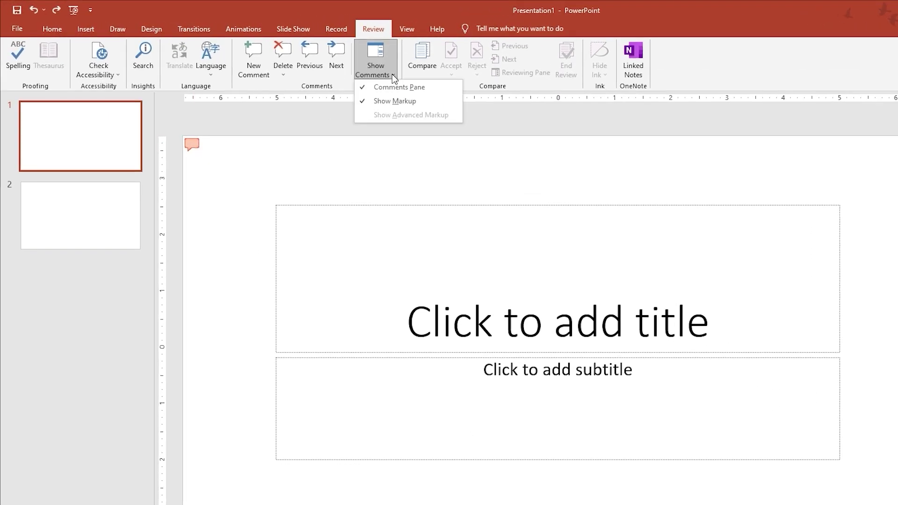
left_click(390, 100)
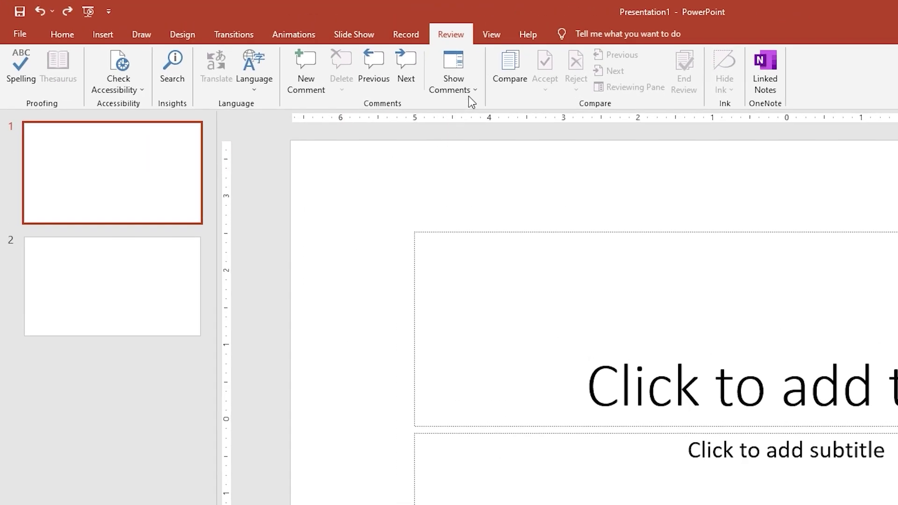
left_click(471, 91)
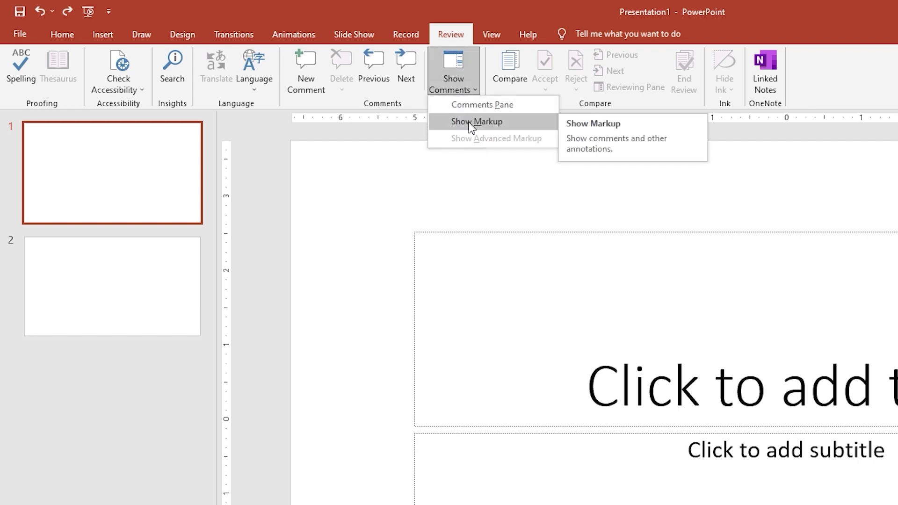
left_click(471, 123)
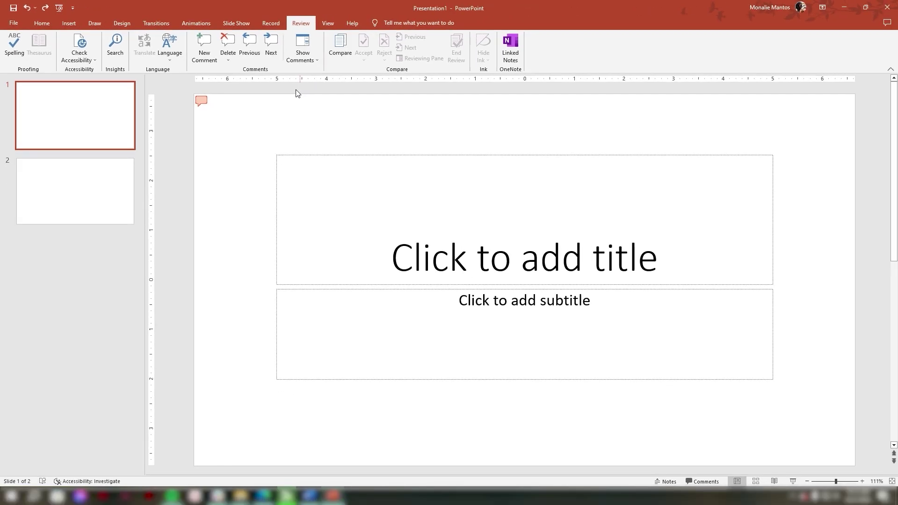